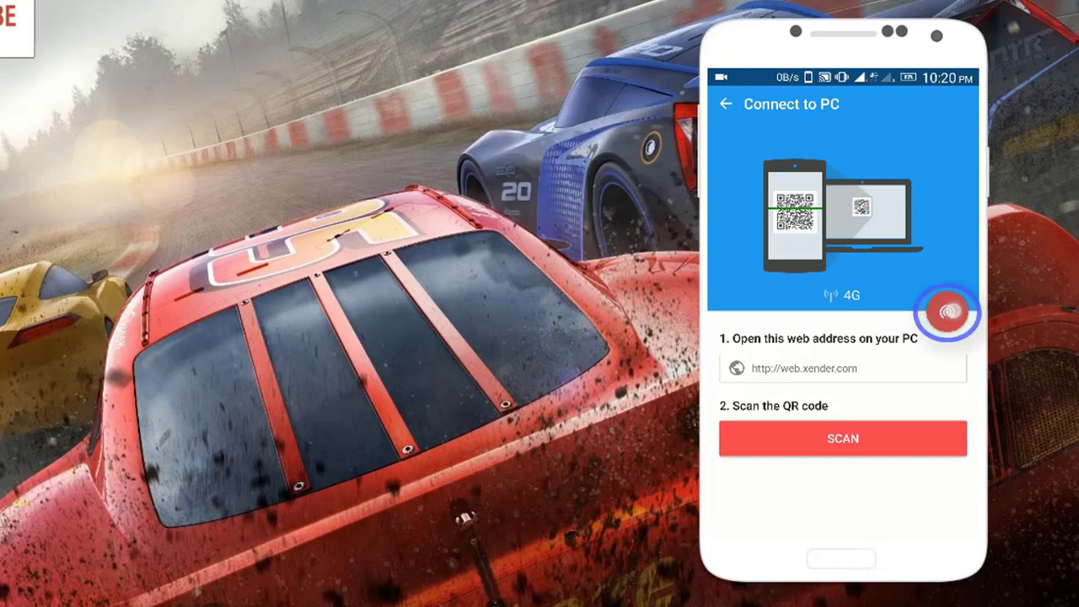
- Enable the phone's hotspot and join the PC to the open Xender_APb572 Wi-Fi network
click(831, 437)
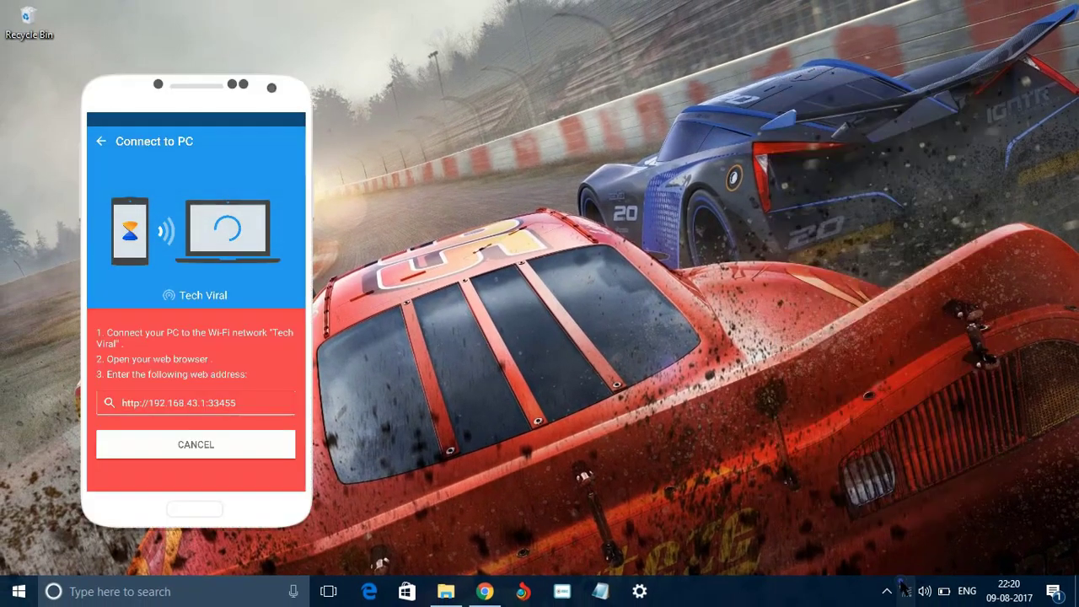
click(904, 594)
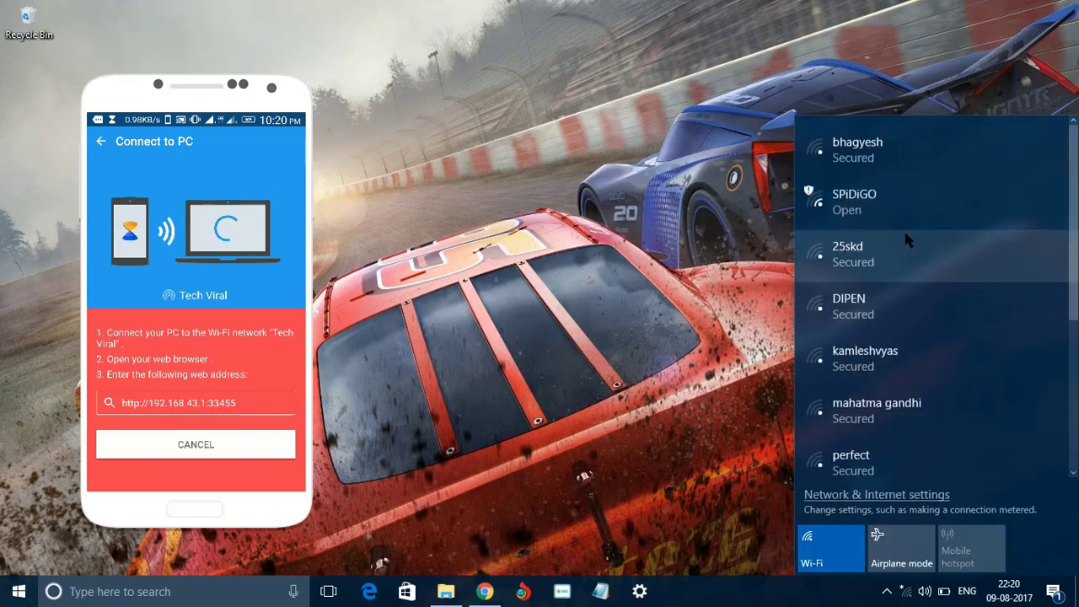
click(927, 158)
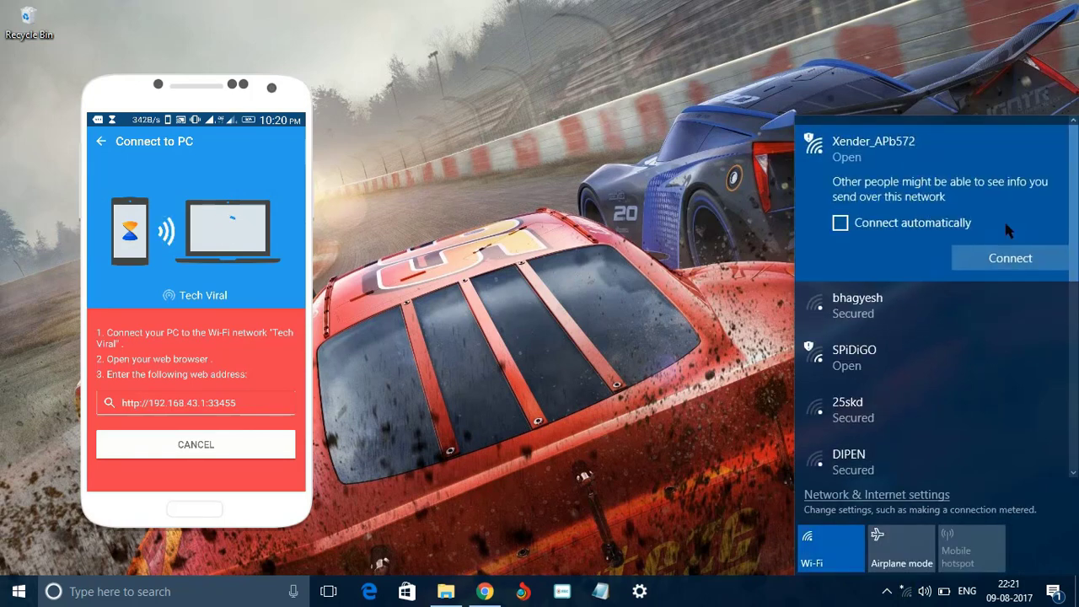
click(1022, 264)
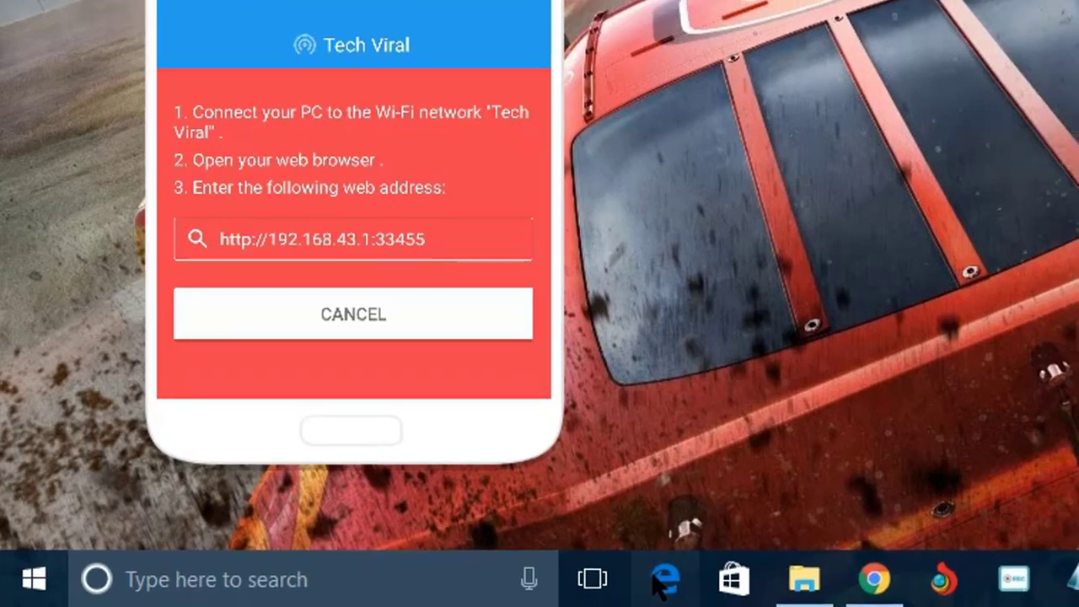
- Load Xender Web at 192.168.43.1:33455 in Edge to browse the phone's photos and music
click(662, 580)
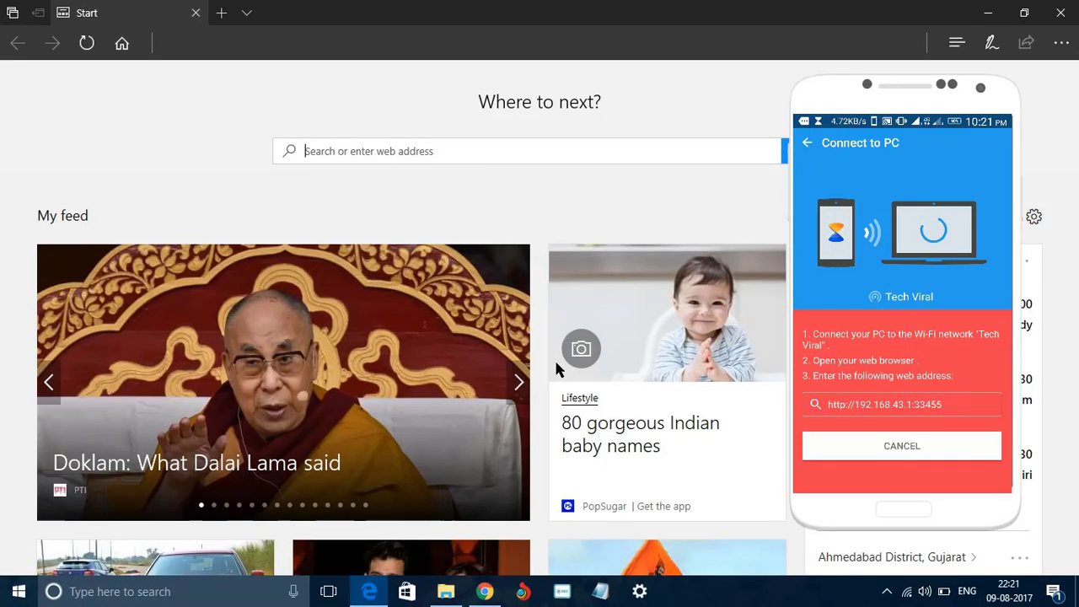
text(192.168.43.1:33455/)
key(Return)
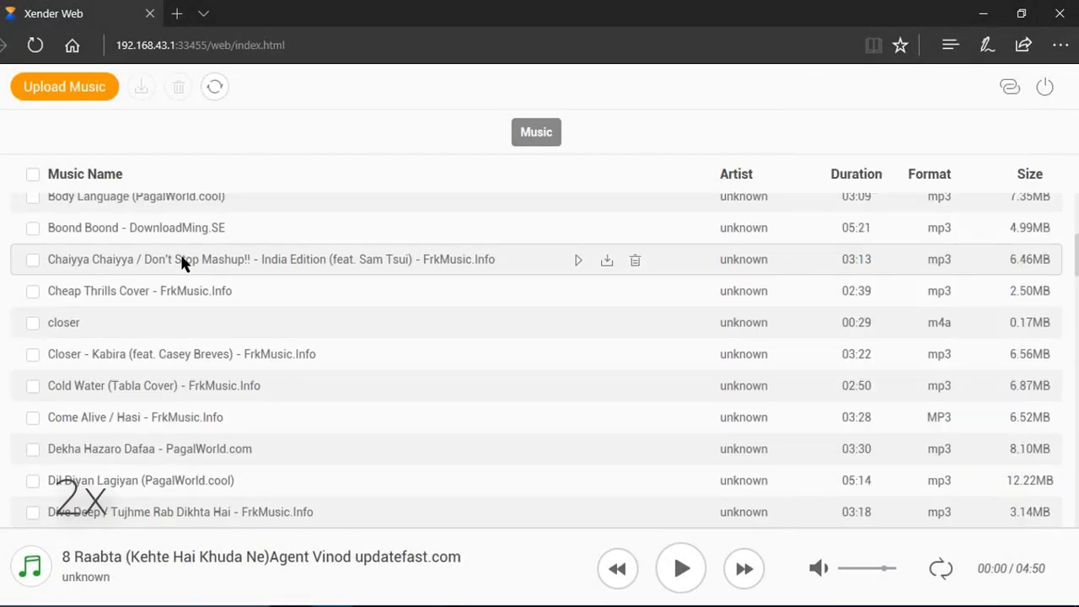
- Briefly play and pause the song 'closer', then show the phone's six videos
click(578, 323)
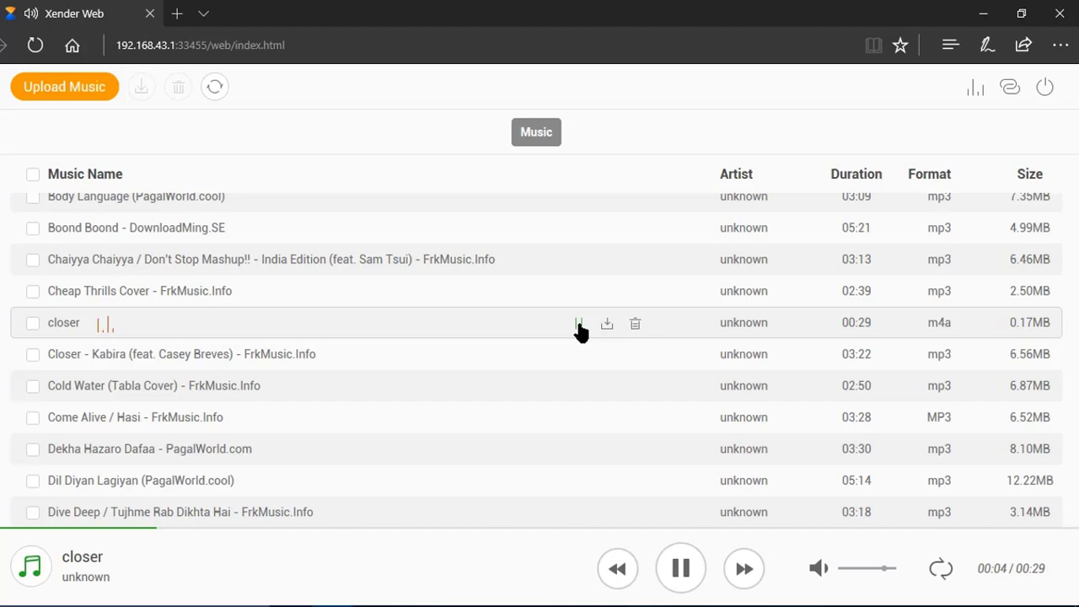
click(578, 323)
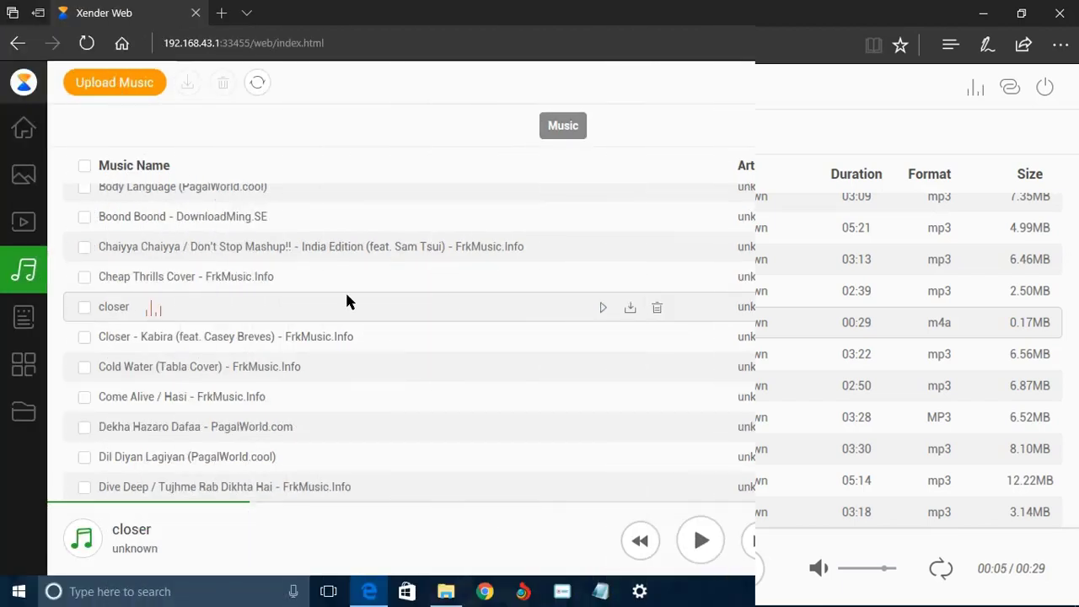
click(24, 222)
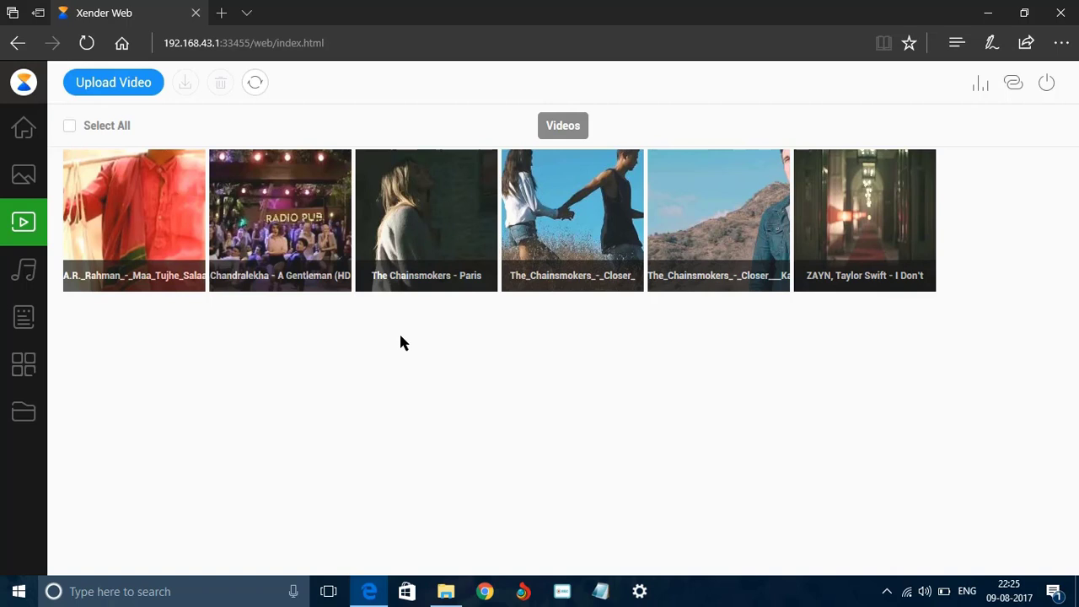
- Download the Chainsmokers 'Closer' lyric video to the PC through IDM
drag(619, 296, 636, 361)
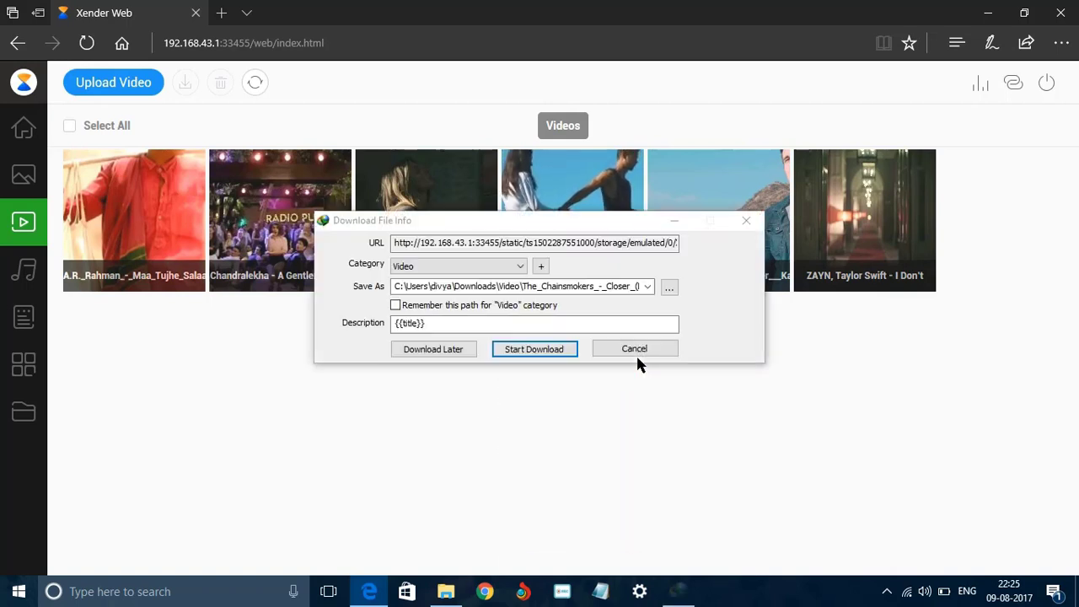
click(544, 349)
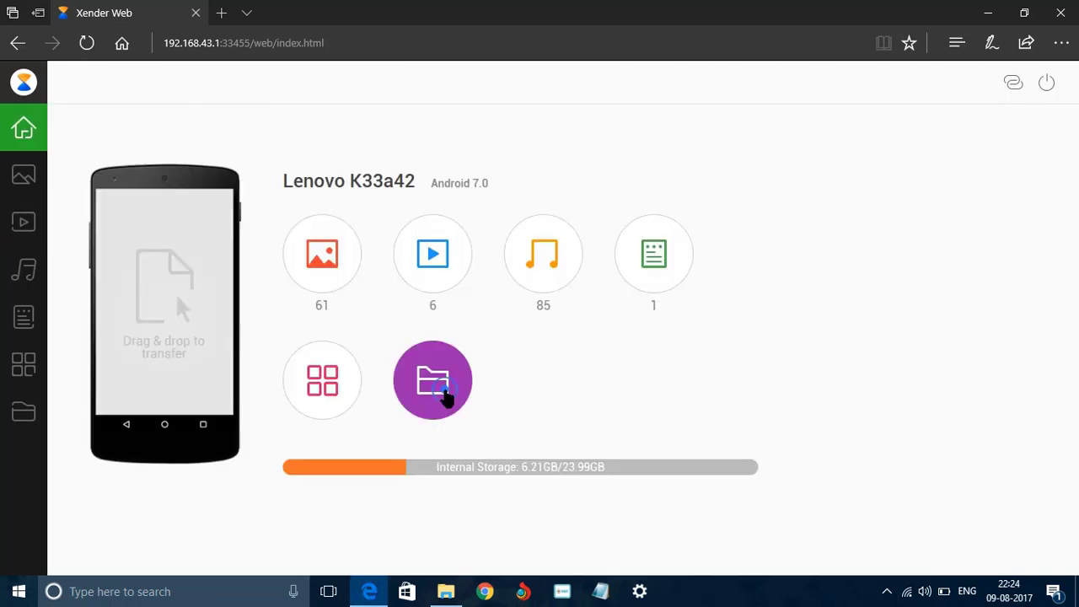
- Show the phone's file browser with File Category and Phone Storage sections
click(439, 392)
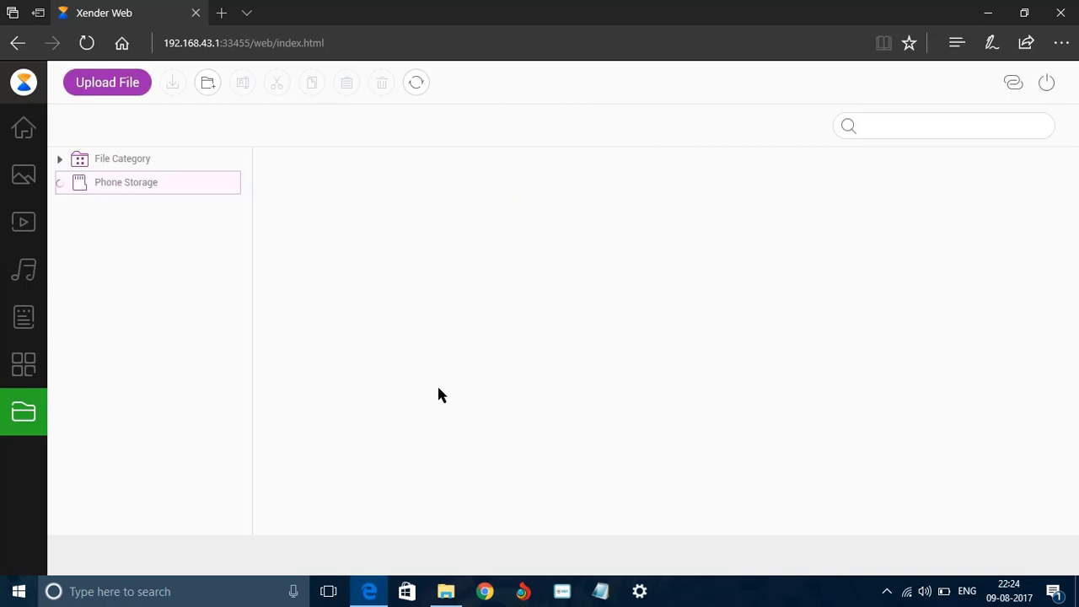